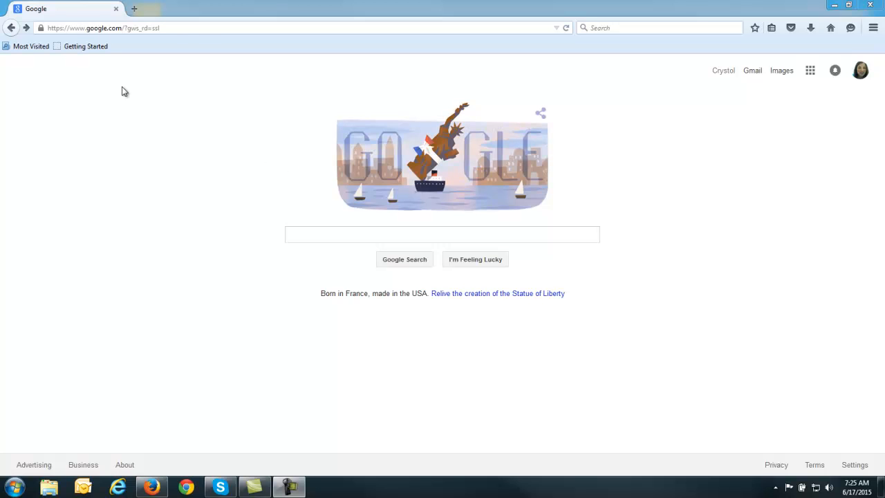
- Replace the Google home page address with mapsengine.google.com/maps/ to load My Maps
{"action": "left_click_drag", "start_coordinate": [175, 28], "coordinate": [2, 19]}
{"action": "type", "text": "http://mapsengine.google.com/maps/"}
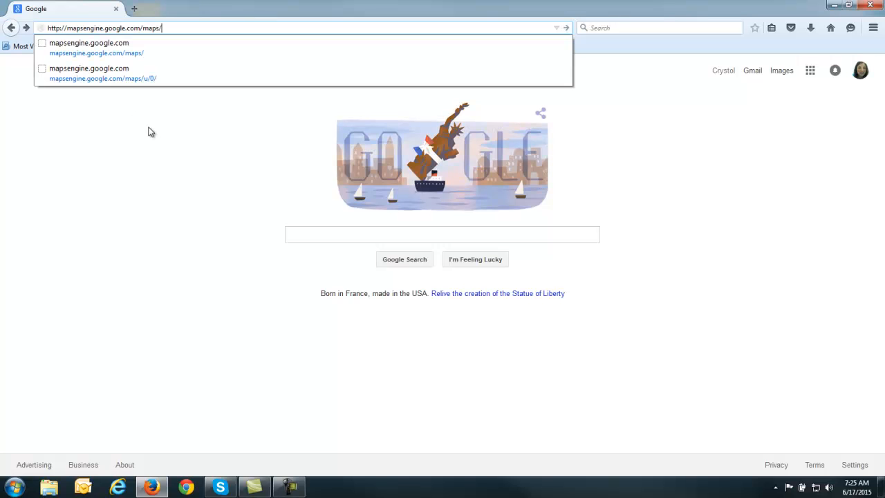
{"action": "key", "text": "Return"}
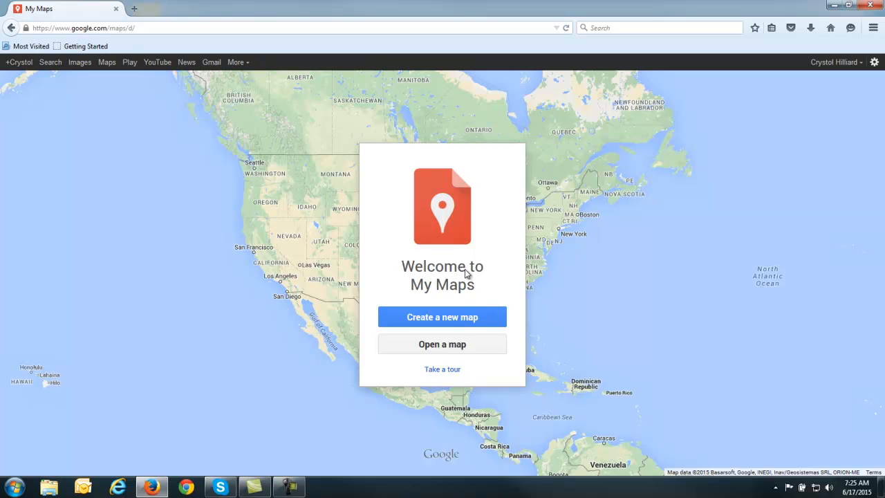
- Create a new blank map and jump to the N. Starnes Rd. address in Grapevine, TX
{"action": "left_click", "coordinate": [439, 319]}
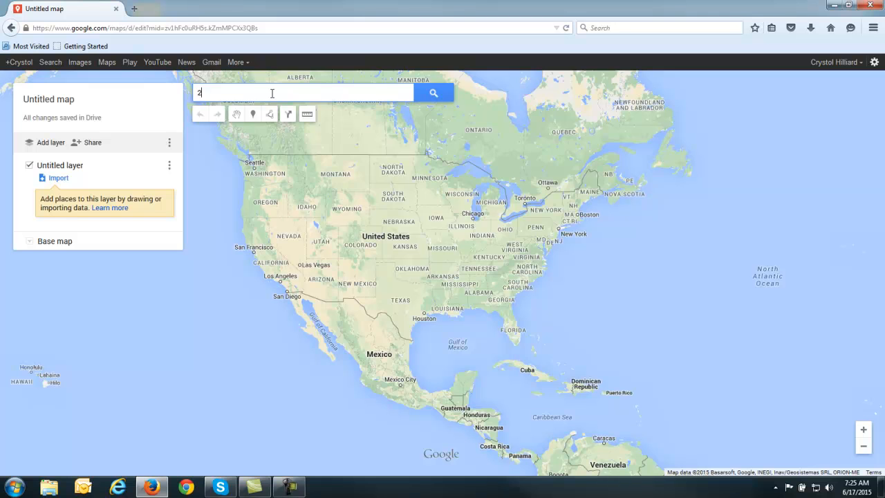
{"action": "type", "text": "11"}
{"action": "type", "text": " MN="}
{"action": "key", "text": "BackSpace"}
{"action": "key", "text": "BackSpace"}
{"action": "key", "text": "BackSpace"}
{"action": "key", "text": "BackSpace"}
{"action": "type", "text": "N. Starne"}
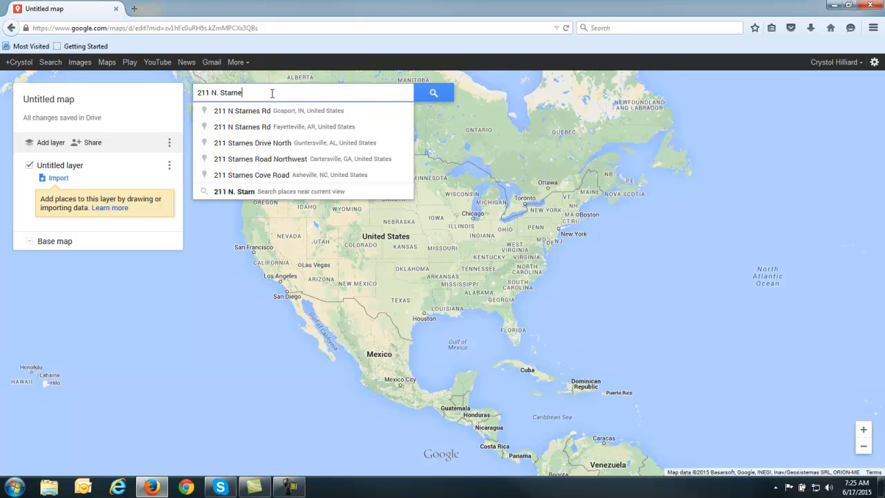
{"action": "type", "text": "s Rd. Grap"}
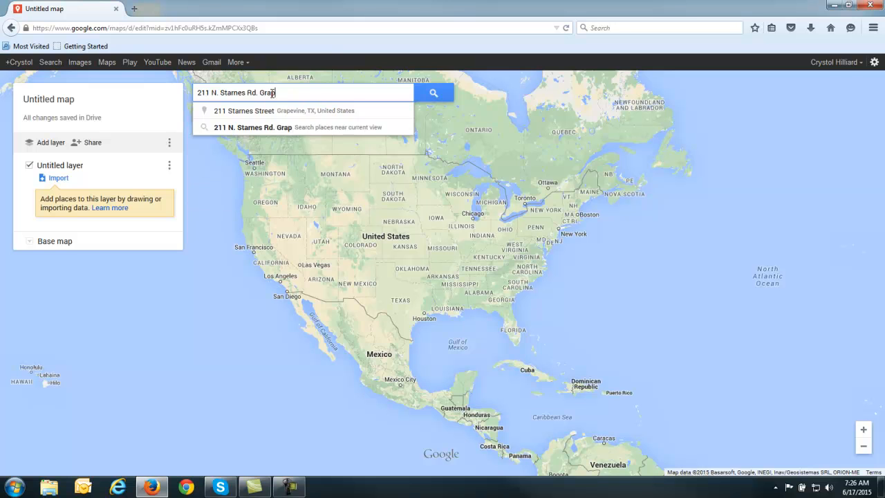
{"action": "left_click", "coordinate": [306, 111]}
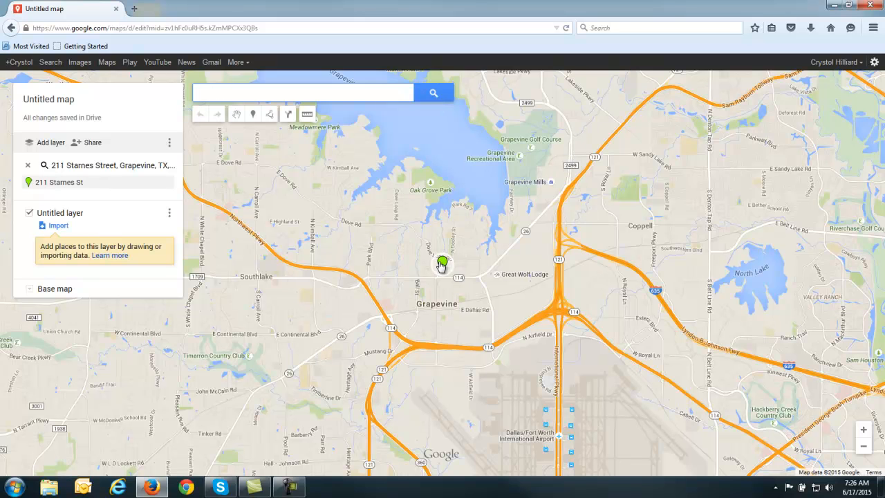
- Draw an 18.5 sq mi polygon from Southlake to Grapevine Mills around the store, named Delivery 1
{"action": "left_click", "coordinate": [270, 116]}
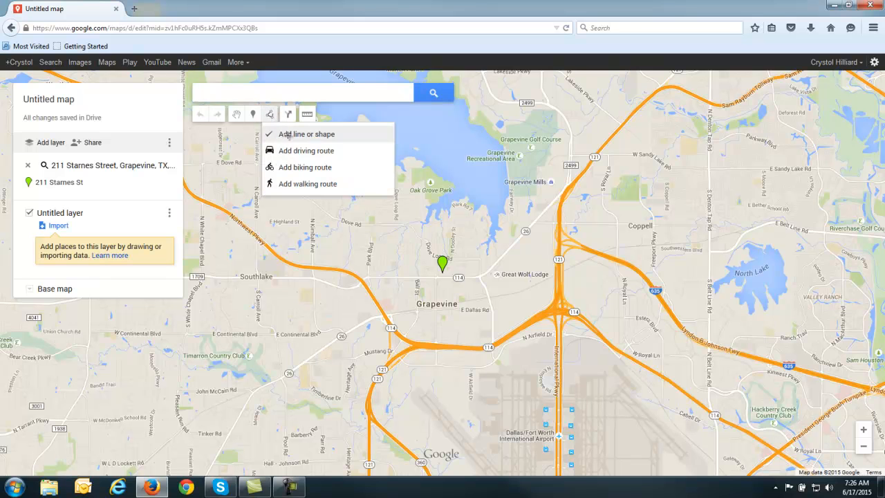
{"action": "left_click", "coordinate": [290, 135]}
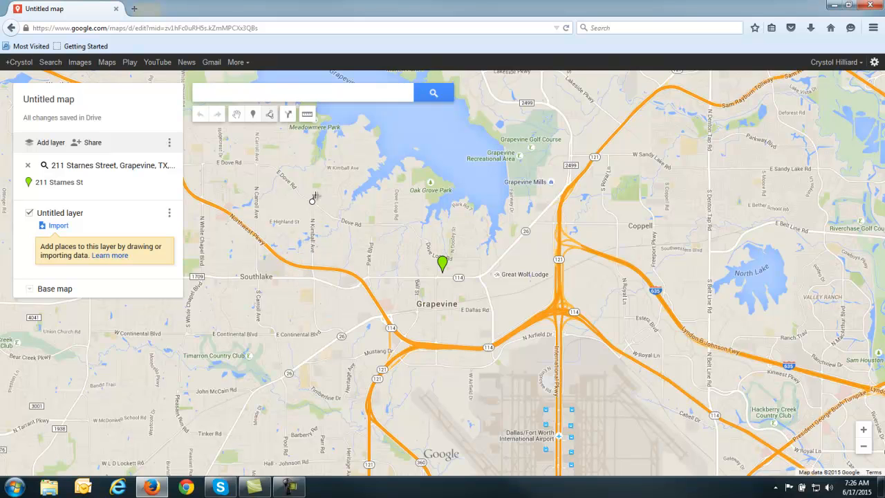
{"action": "left_click", "coordinate": [257, 277]}
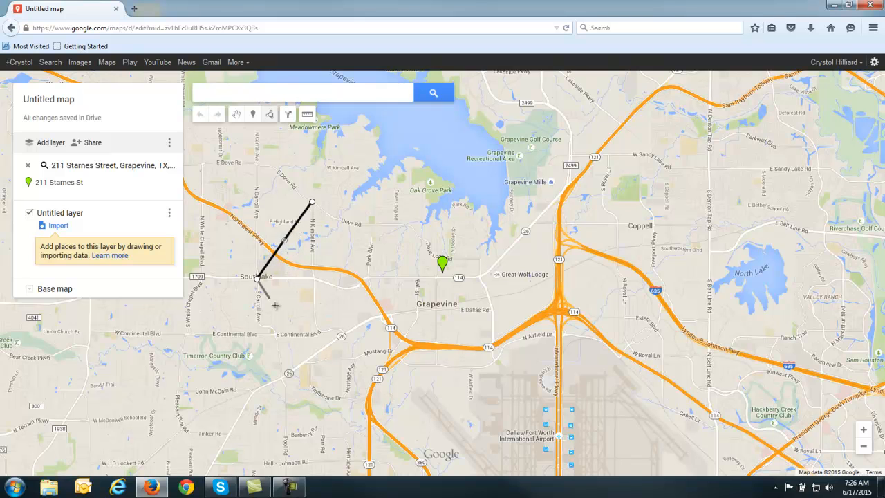
{"action": "left_click", "coordinate": [342, 336]}
{"action": "left_click", "coordinate": [499, 360]}
{"action": "left_click", "coordinate": [587, 329]}
{"action": "left_click", "coordinate": [621, 221]}
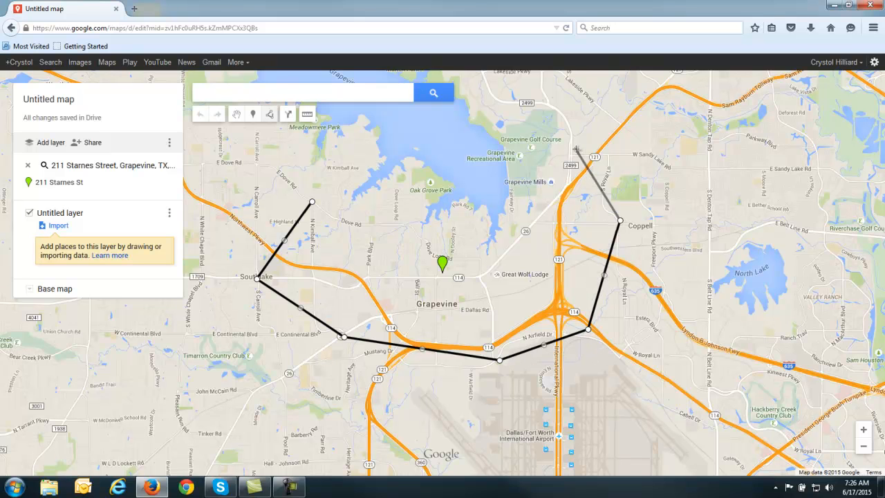
{"action": "left_click", "coordinate": [571, 153]}
{"action": "left_click", "coordinate": [424, 144]}
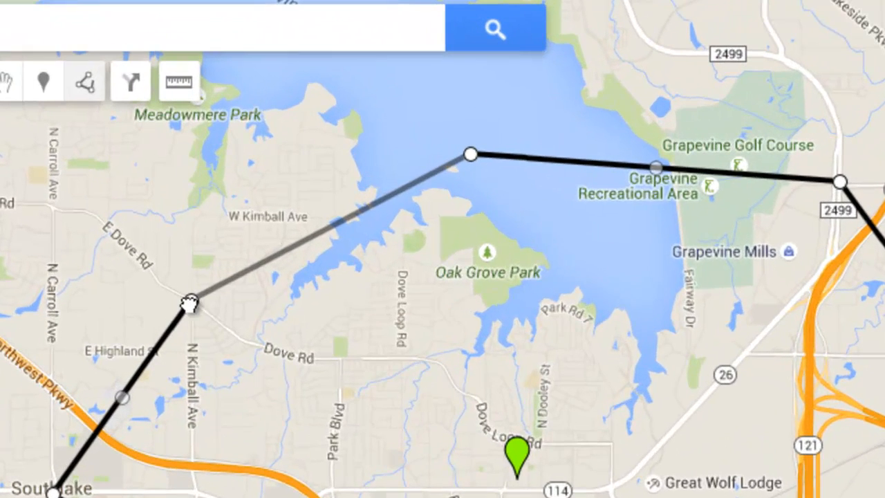
{"action": "left_click", "coordinate": [188, 301]}
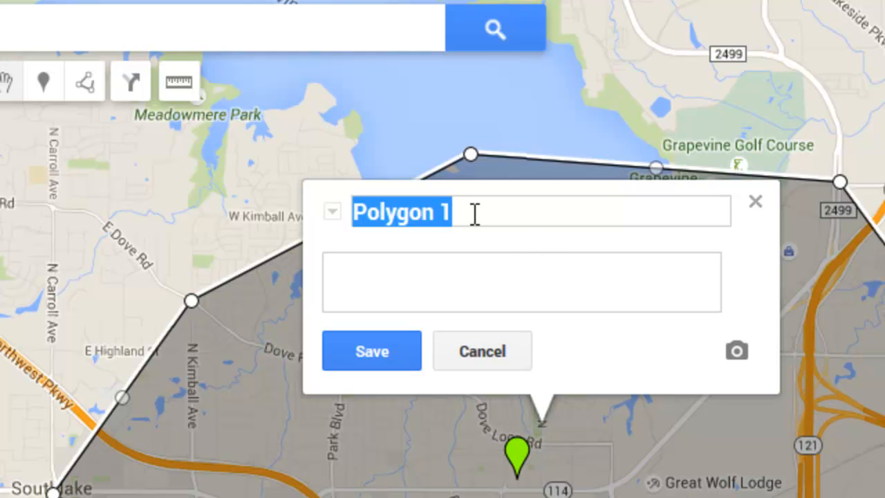
{"action": "type", "text": "Delivery "}
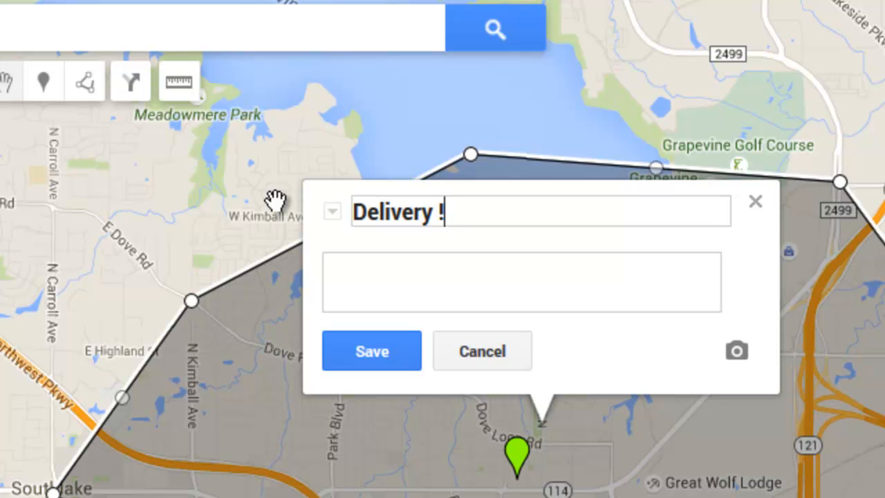
{"action": "type", "text": "1"}
{"action": "left_click", "coordinate": [368, 356]}
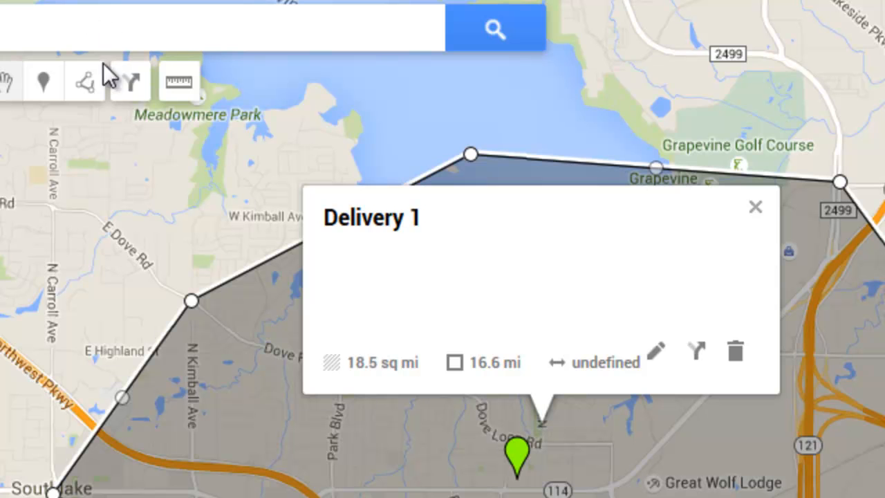
- Start a second shape at Delivery 1's eastern corner, extending east past Denton Tap Rd
{"action": "left_click", "coordinate": [89, 89]}
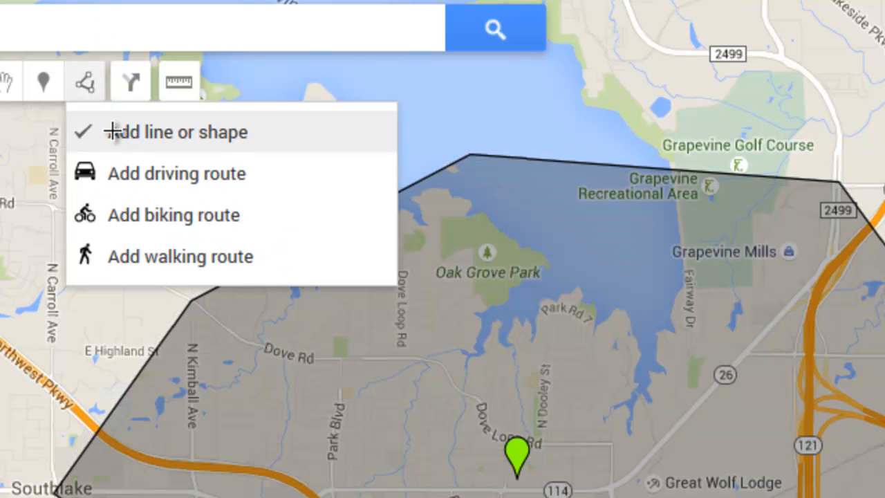
{"action": "left_click", "coordinate": [114, 135]}
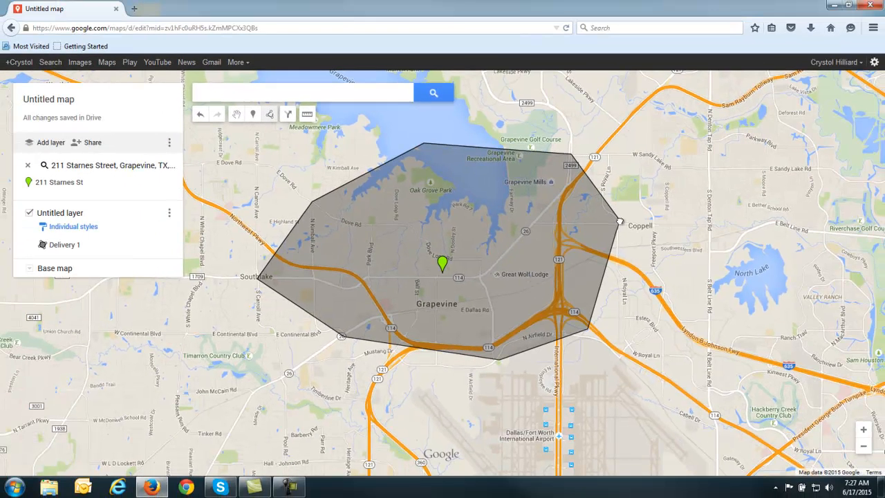
{"action": "left_click", "coordinate": [621, 221]}
{"action": "left_click", "coordinate": [710, 224]}
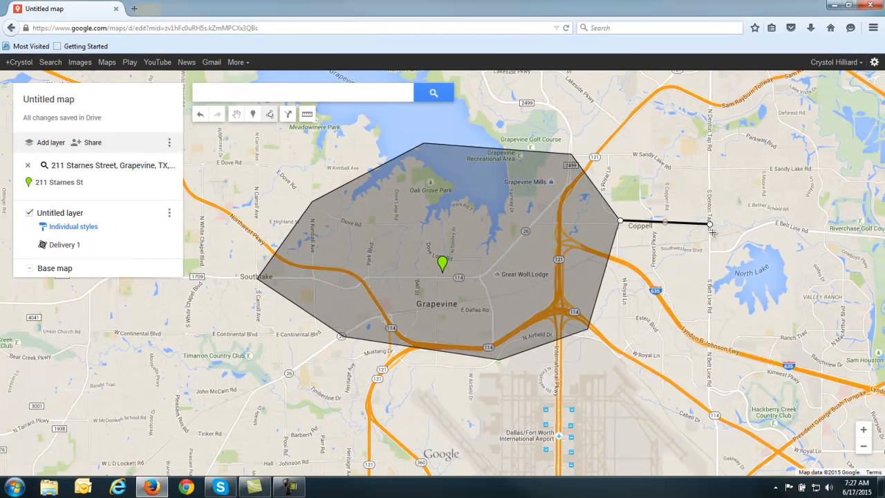
{"action": "left_click", "coordinate": [821, 359]}
{"action": "left_click", "coordinate": [712, 416]}
- Close the 11.2 sq mi shape along Delivery 1's southern edge and name it Delivery 2
{"action": "left_click", "coordinate": [556, 400]}
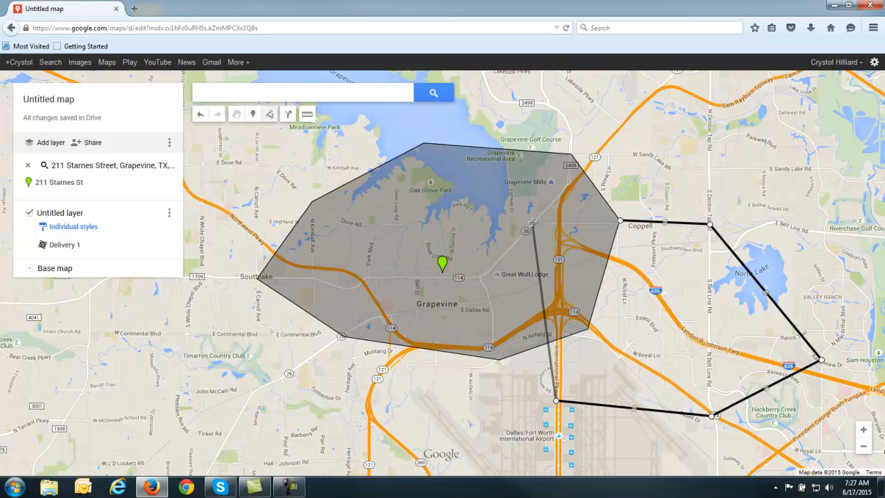
{"action": "left_click_drag", "start_coordinate": [532, 223], "coordinate": [547, 343]}
{"action": "left_click", "coordinate": [587, 330]}
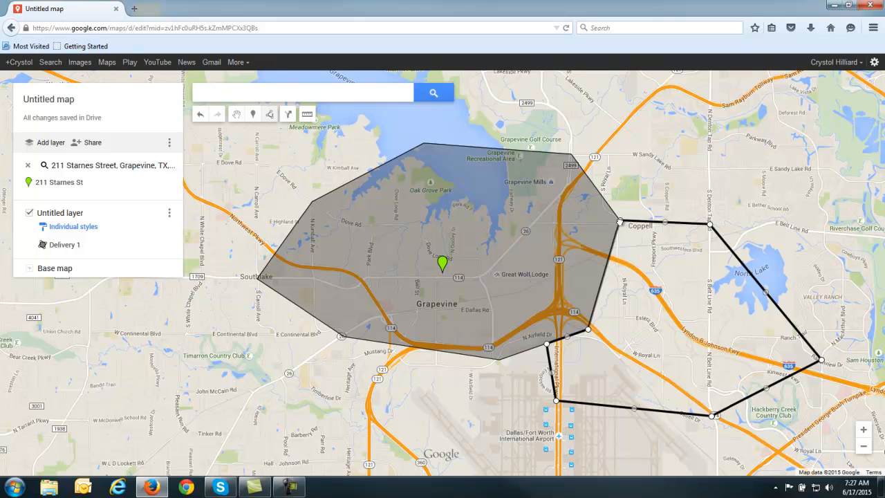
{"action": "left_click", "coordinate": [620, 222]}
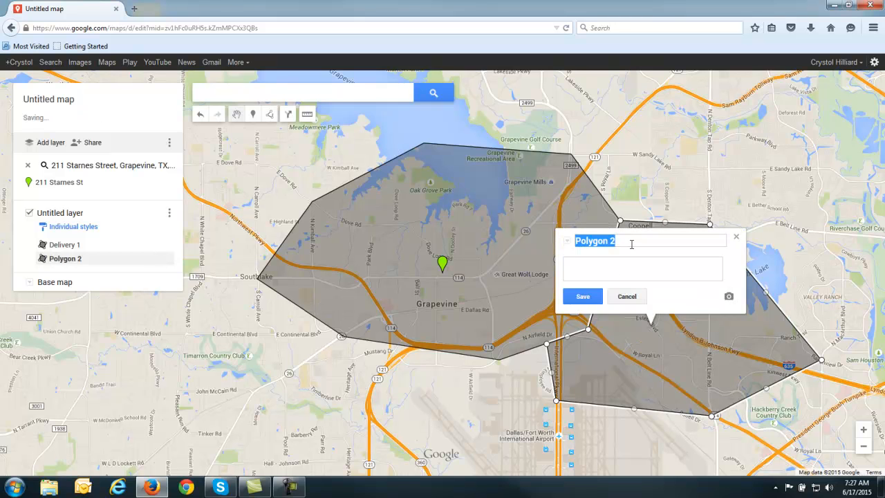
{"action": "type", "text": "Delivery"}
{"action": "left_click", "coordinate": [584, 296]}
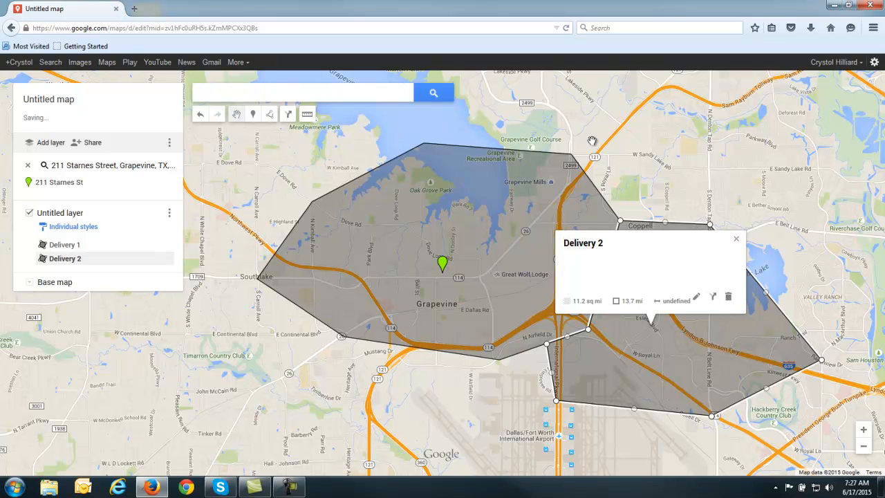
{"action": "left_click", "coordinate": [170, 148]}
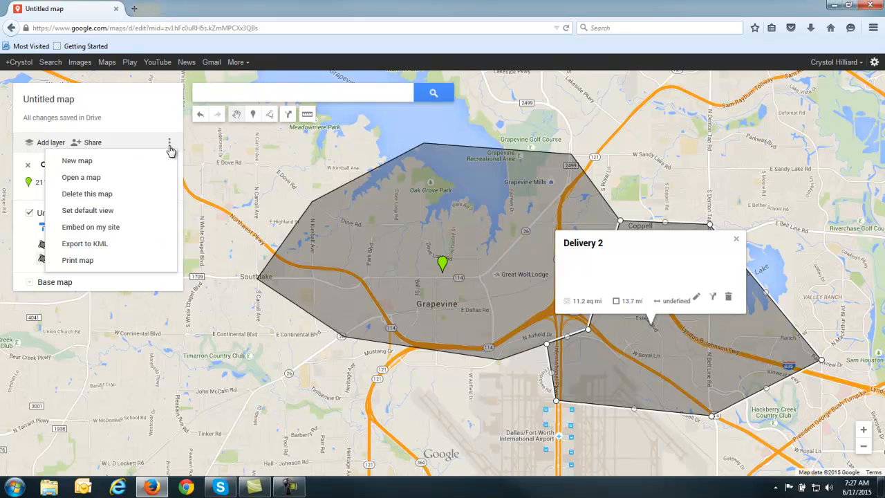
- Export the entire map to KML and save the download as Untitled map.kmz
{"action": "left_click", "coordinate": [77, 246]}
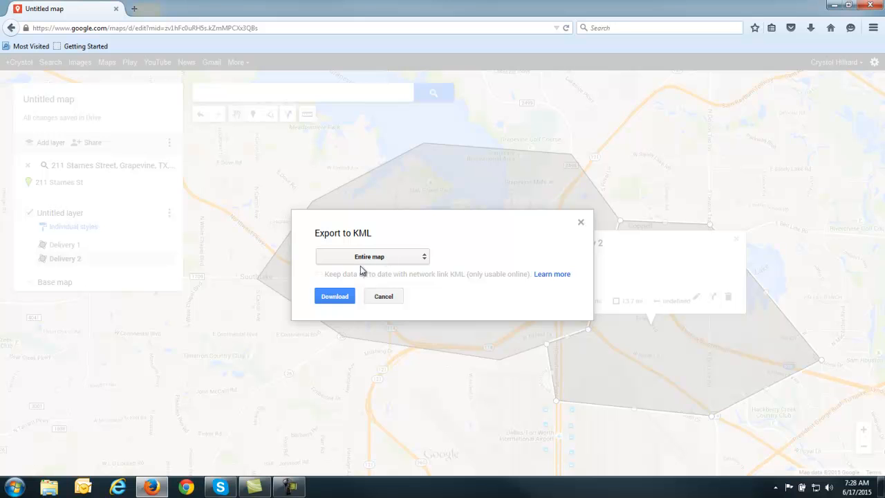
{"action": "left_click", "coordinate": [339, 299]}
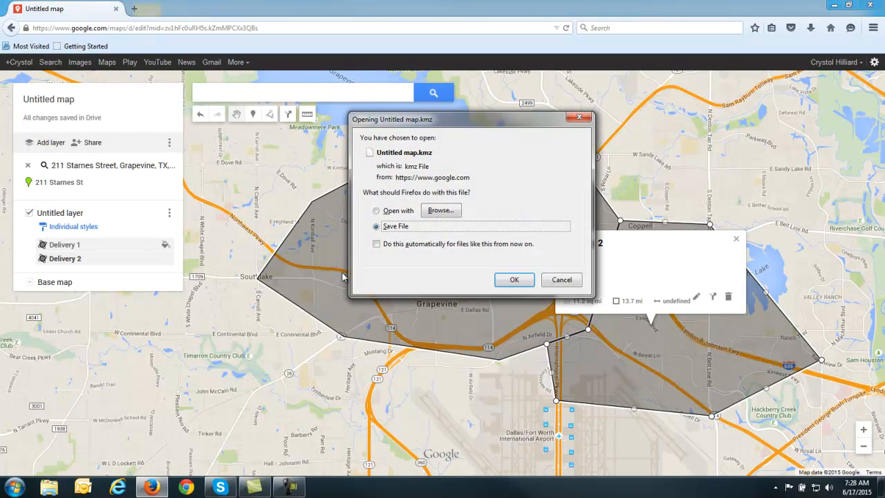
{"action": "left_click", "coordinate": [515, 280]}
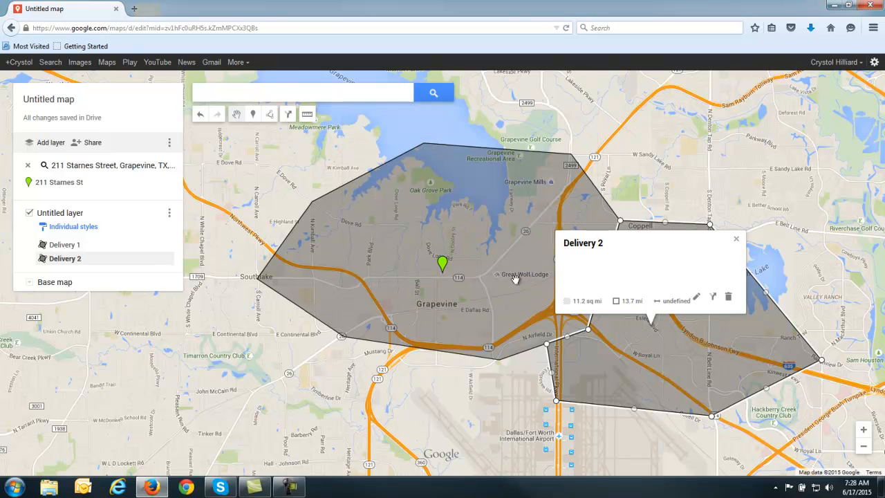
{"action": "left_click", "coordinate": [813, 31]}
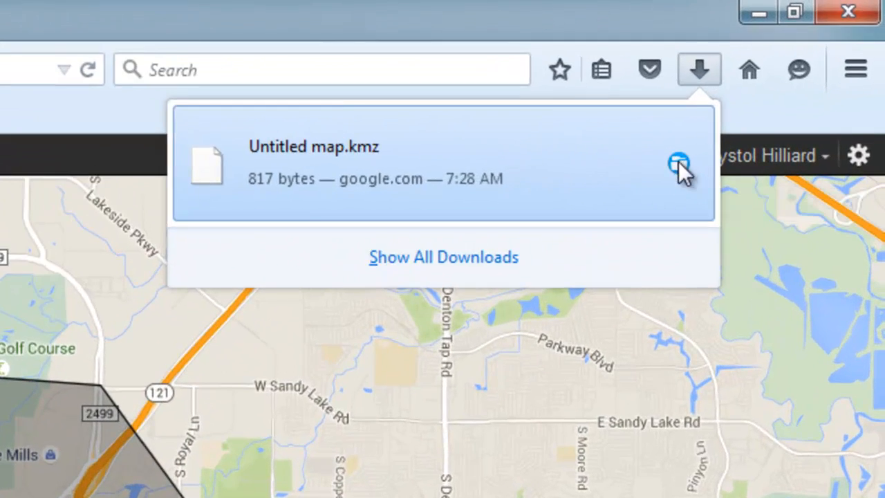
- In the Downloads folder, delete the old Untitled map.zip and doc.kml files
{"action": "left_click", "coordinate": [803, 67]}
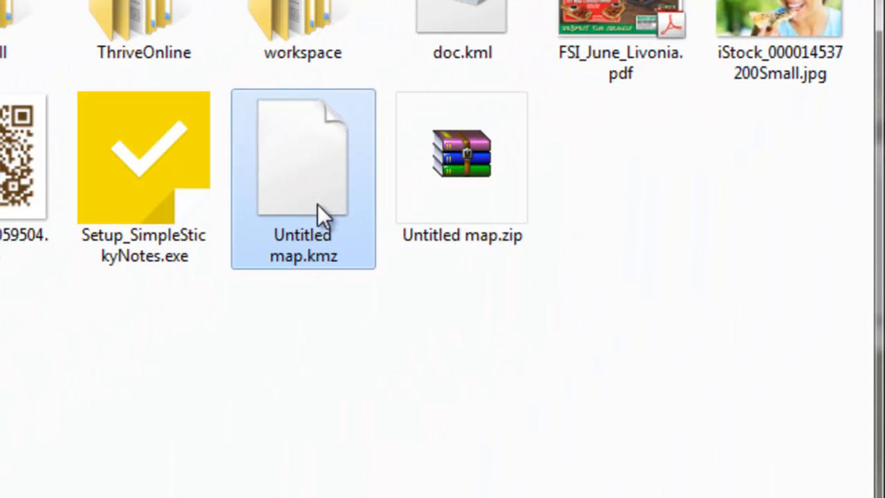
{"action": "left_click", "coordinate": [456, 148]}
{"action": "left_click", "coordinate": [471, 21], "text": "ctrl"}
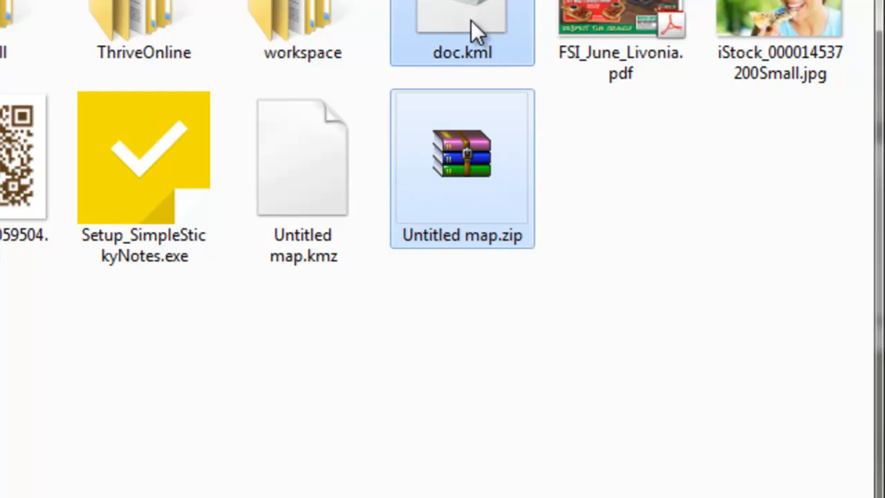
{"action": "key", "text": "Delete"}
{"action": "left_click", "coordinate": [422, 197]}
- Rename Untitled map.kmz to Untitled map.zip, confirming the extension change
{"action": "left_click", "coordinate": [135, 179]}
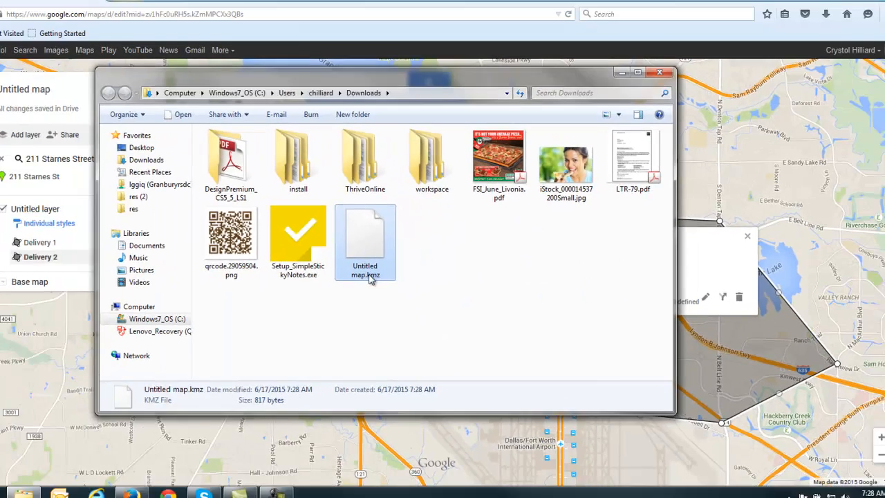
{"action": "right_click", "coordinate": [374, 277]}
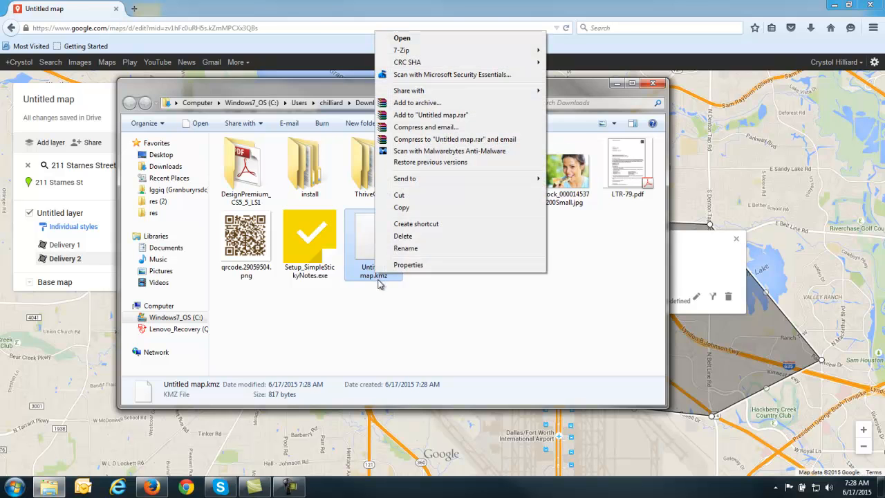
{"action": "left_click", "coordinate": [411, 249]}
{"action": "left_click", "coordinate": [389, 268]}
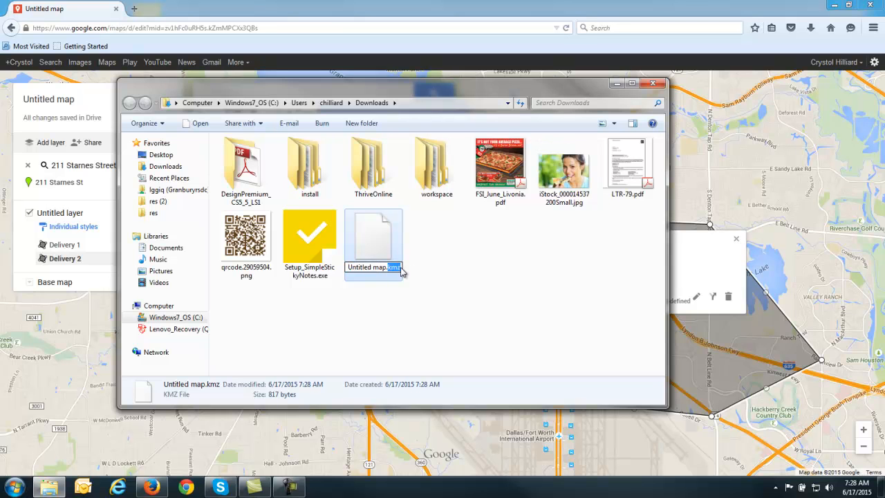
{"action": "type", "text": "zip"}
{"action": "left_click", "coordinate": [426, 264]}
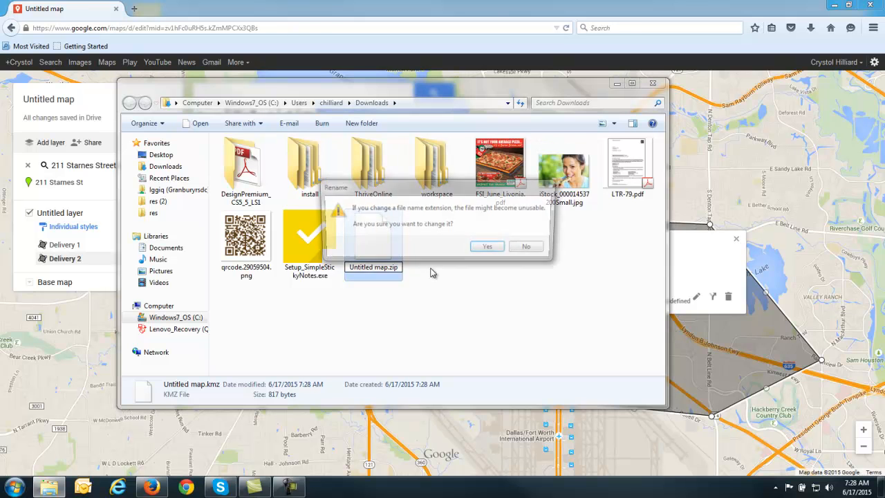
{"action": "left_click", "coordinate": [493, 252]}
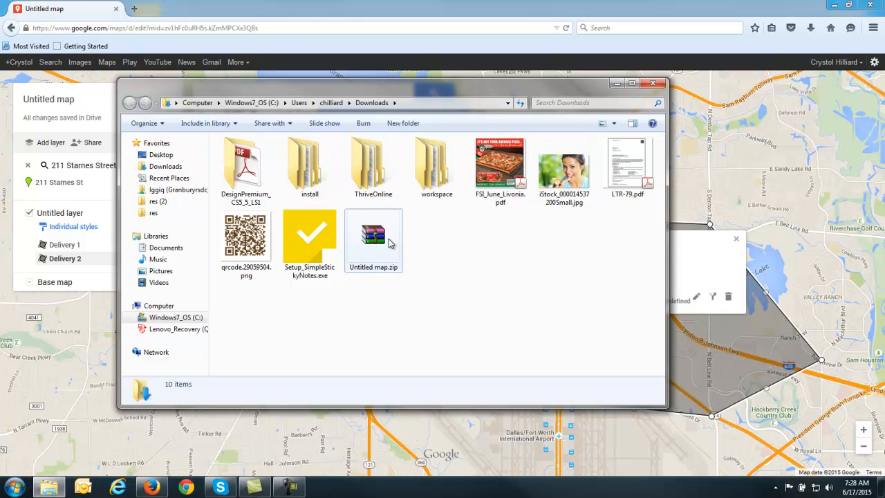
- Extract Untitled map.zip into the Downloads folder with Extract Here
{"action": "left_click", "coordinate": [374, 244]}
{"action": "right_click", "coordinate": [374, 246]}
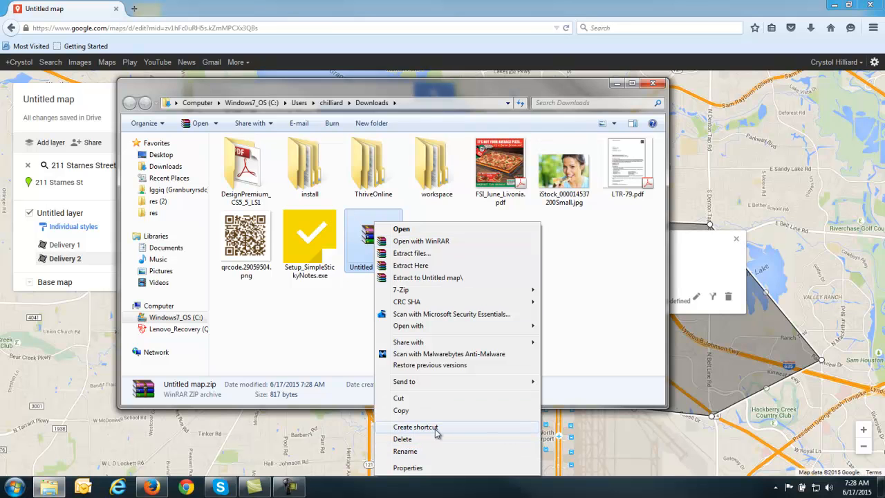
{"action": "left_click", "coordinate": [413, 267]}
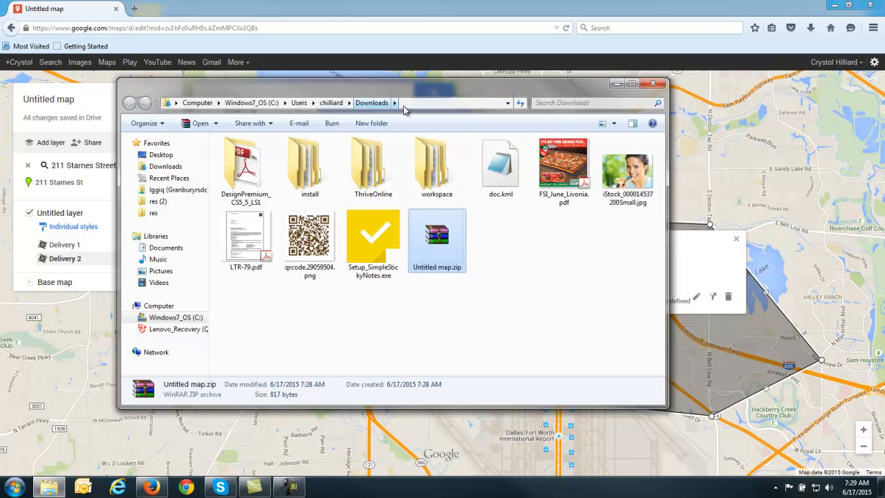
- Close Explorer and sign in to the letsget.net admin with the saved account e-mail and password
{"action": "left_click", "coordinate": [652, 83]}
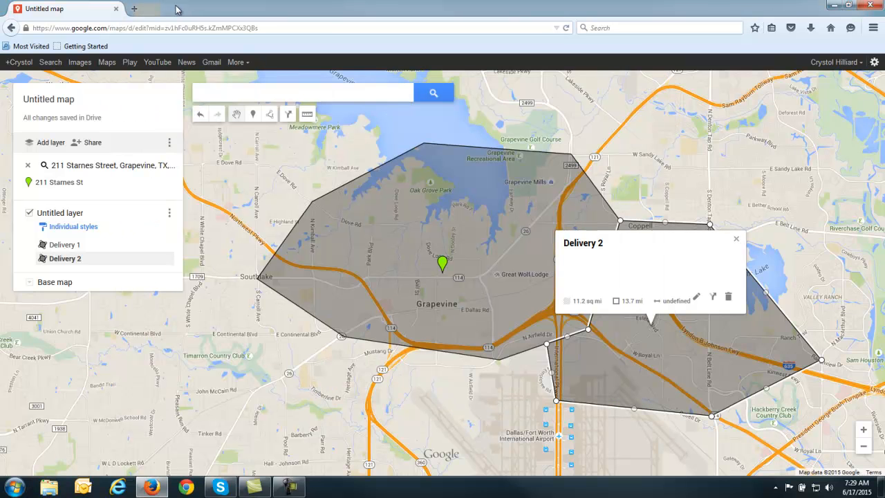
{"action": "left_click", "coordinate": [133, 26]}
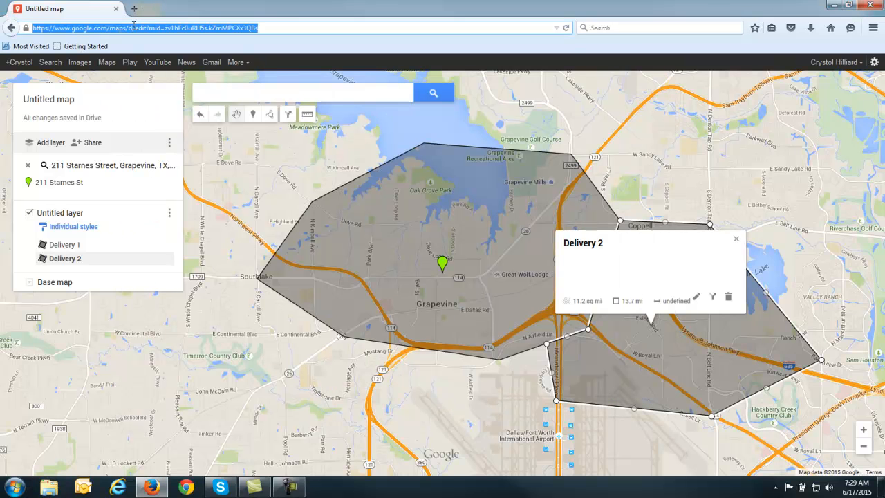
{"action": "type", "text": "letsget.net/"}
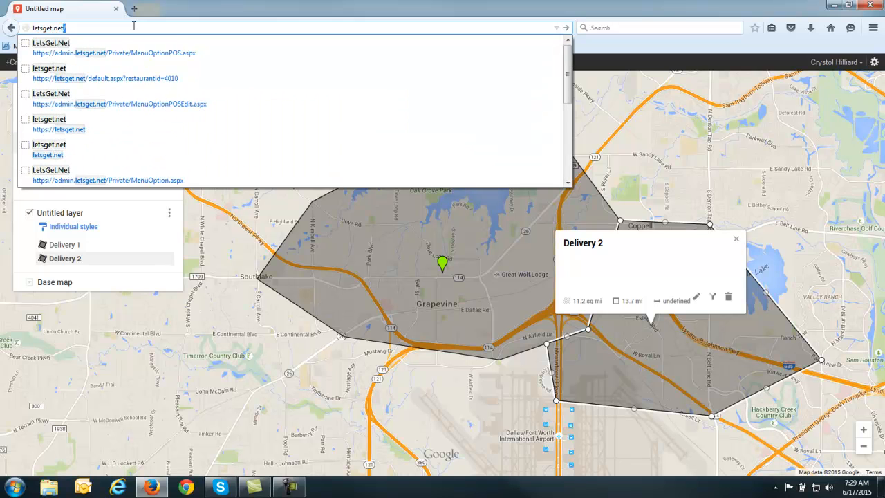
{"action": "key", "text": "Down"}
{"action": "key", "text": "Return"}
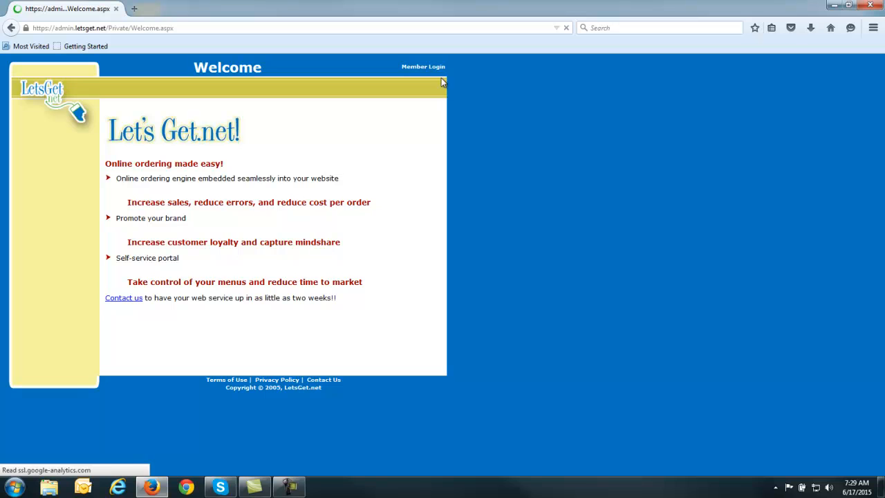
{"action": "left_click", "coordinate": [431, 68]}
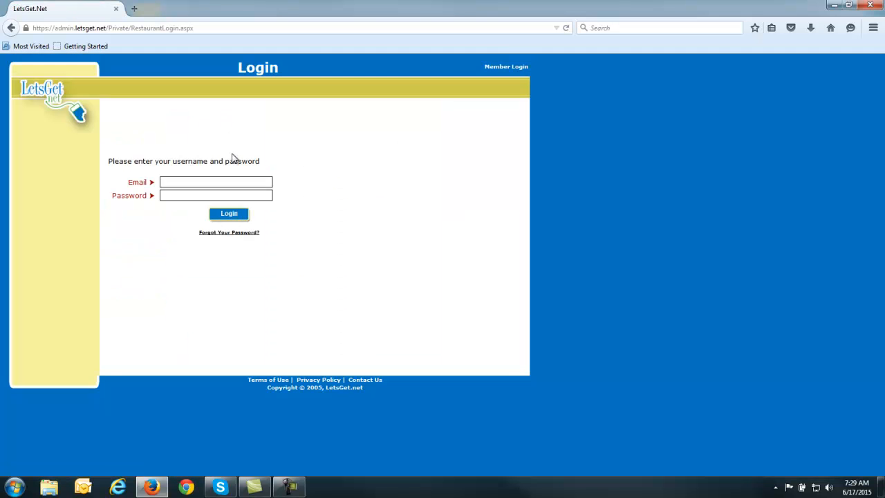
{"action": "type", "text": "chil"}
{"action": "key", "text": "Down"}
{"action": "key", "text": "Tab"}
{"action": "key", "text": "Return"}
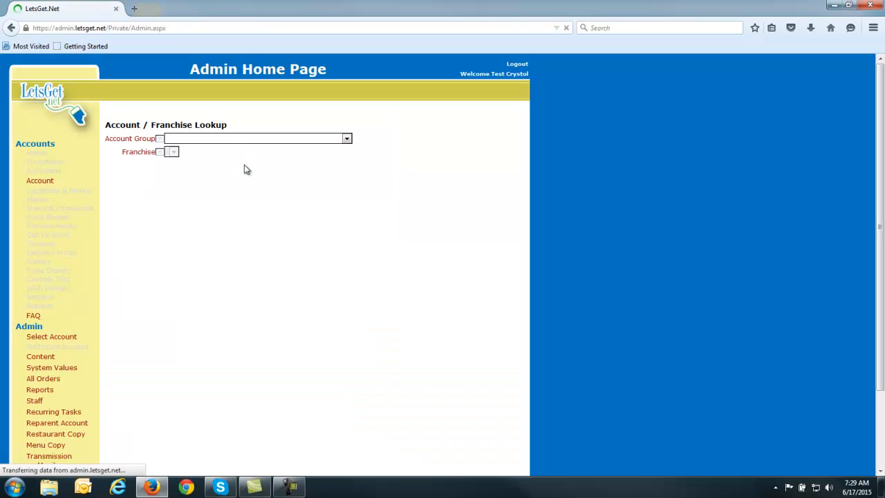
- Select the ZZ - Junk account group and the Applewood Inn (OLD - DO NOT USE) account
{"action": "left_click", "coordinate": [215, 140]}
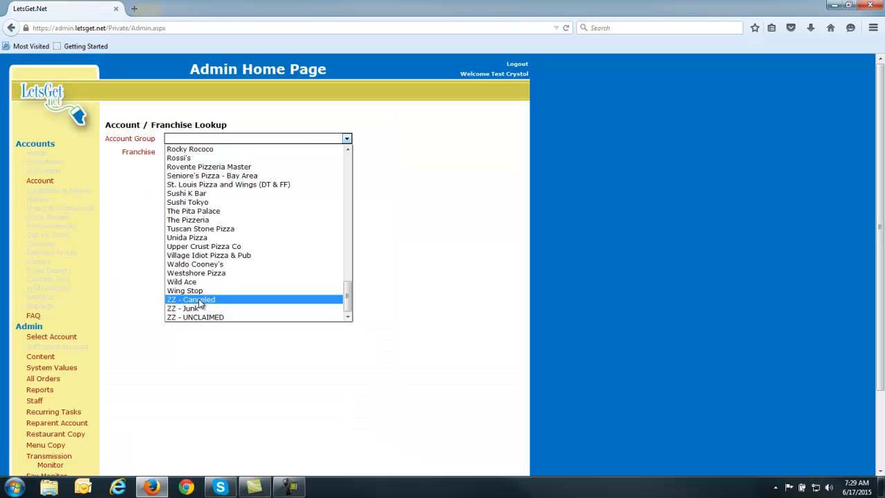
{"action": "left_click", "coordinate": [195, 308]}
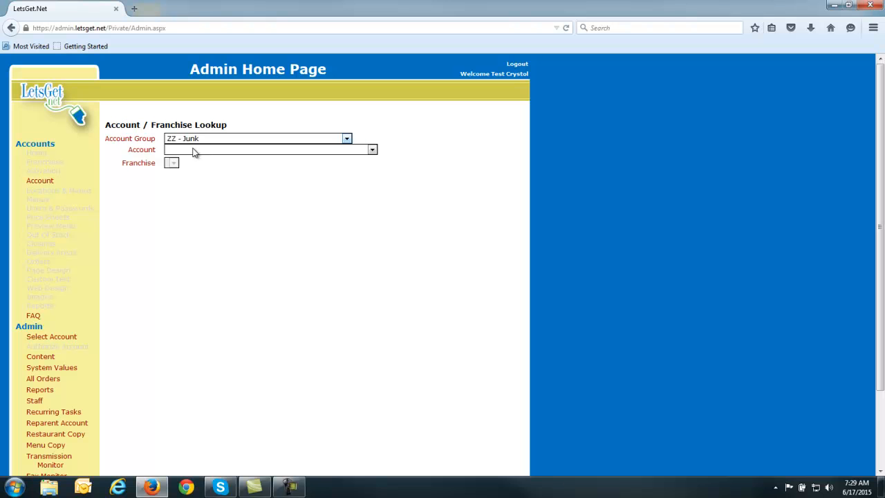
{"action": "left_click", "coordinate": [195, 149]}
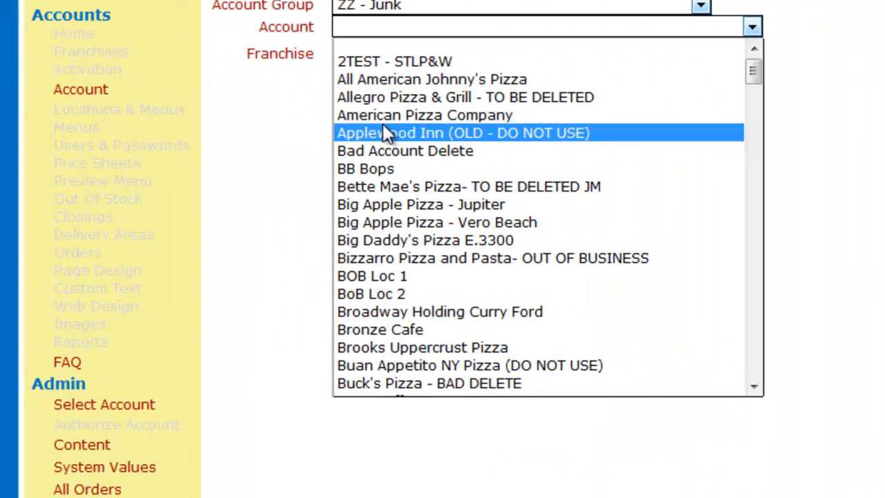
{"action": "left_click", "coordinate": [187, 202]}
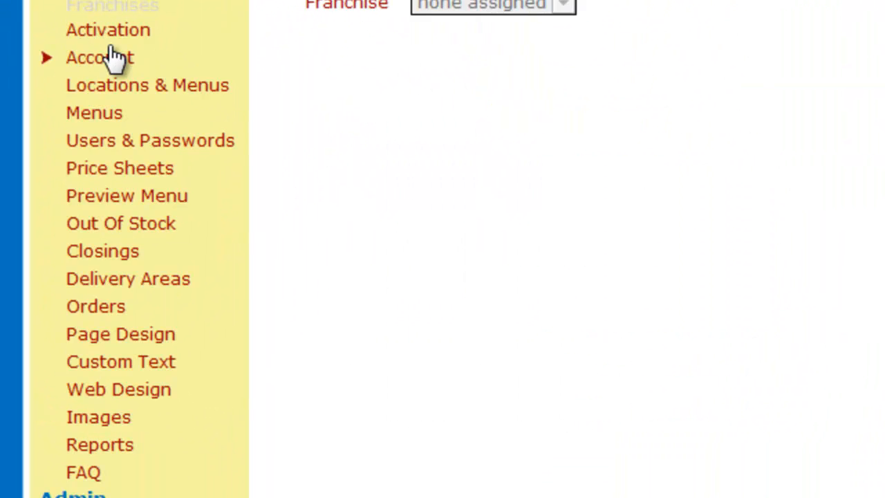
- Open Delivery Areas and attach doc.kml from Downloads in the KML import form
{"action": "left_click", "coordinate": [111, 289]}
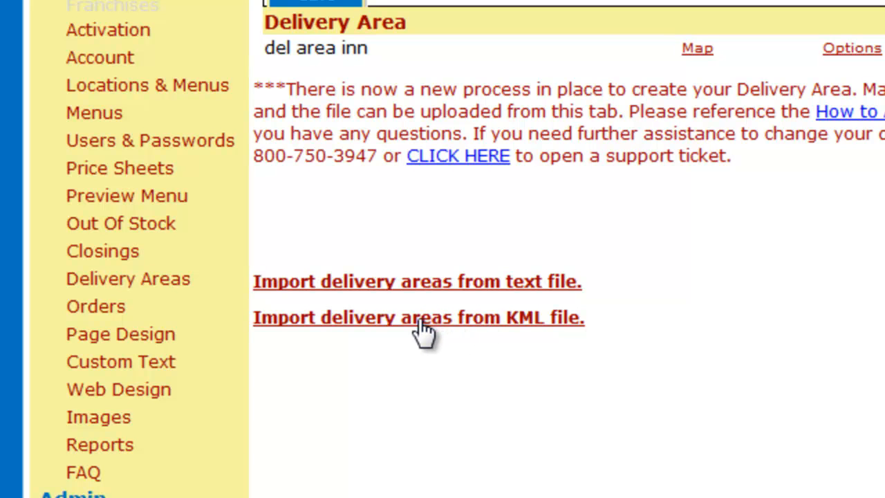
{"action": "left_click", "coordinate": [420, 320]}
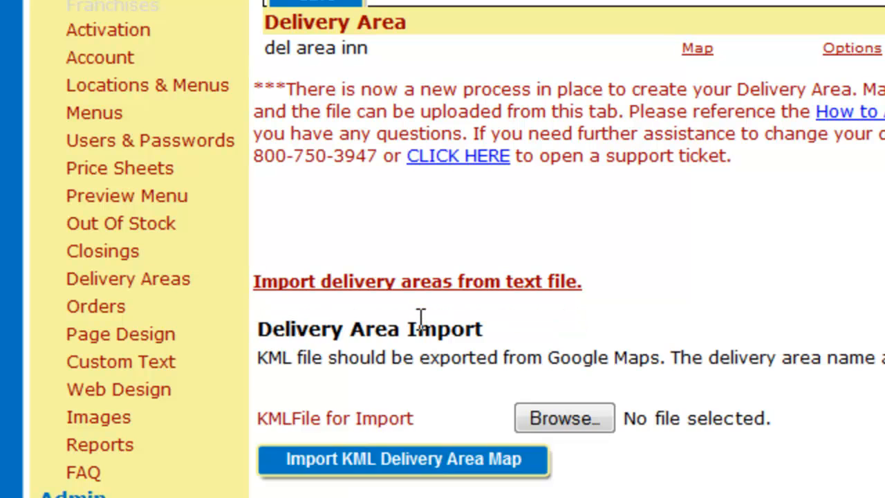
{"action": "left_click", "coordinate": [564, 418]}
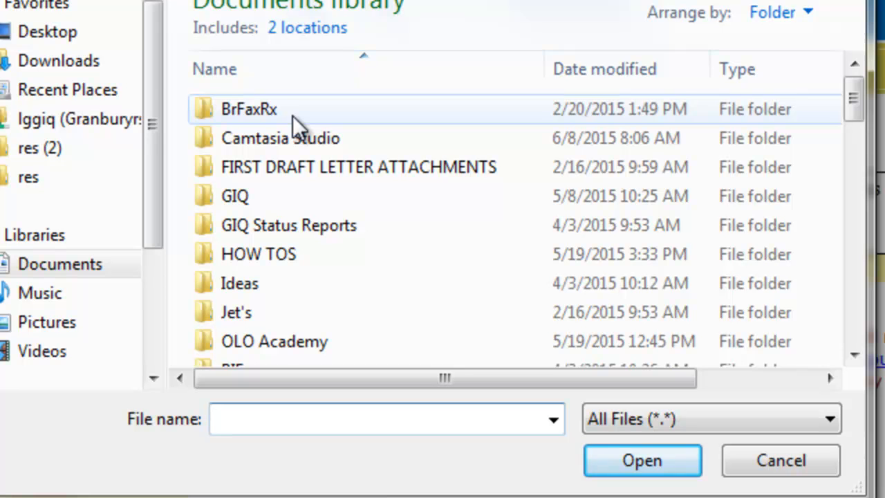
{"action": "left_click", "coordinate": [97, 62]}
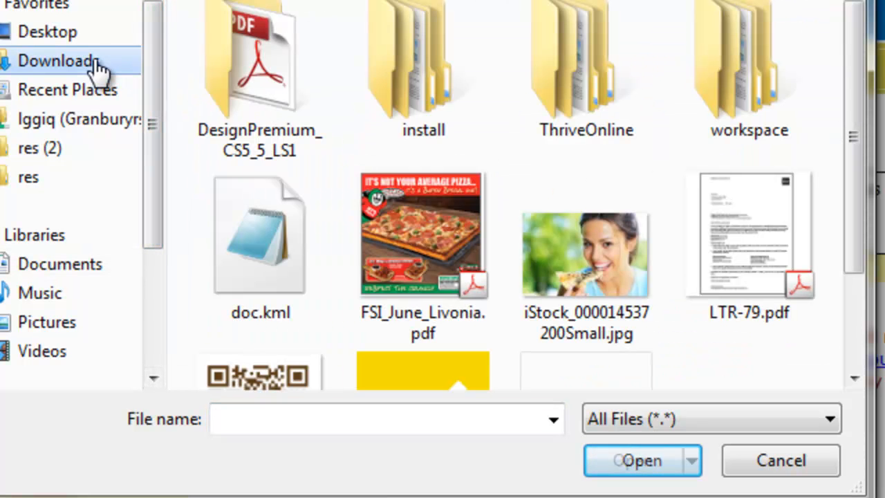
{"action": "left_click", "coordinate": [271, 247]}
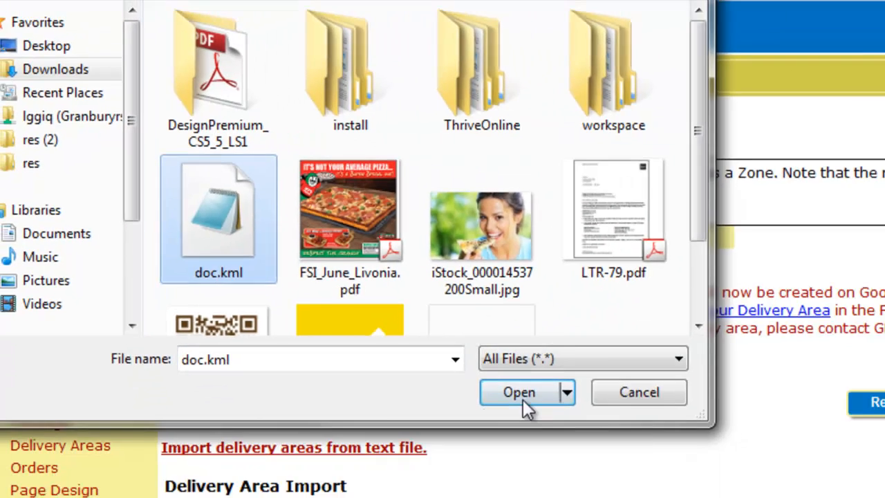
{"action": "left_click", "coordinate": [553, 415]}
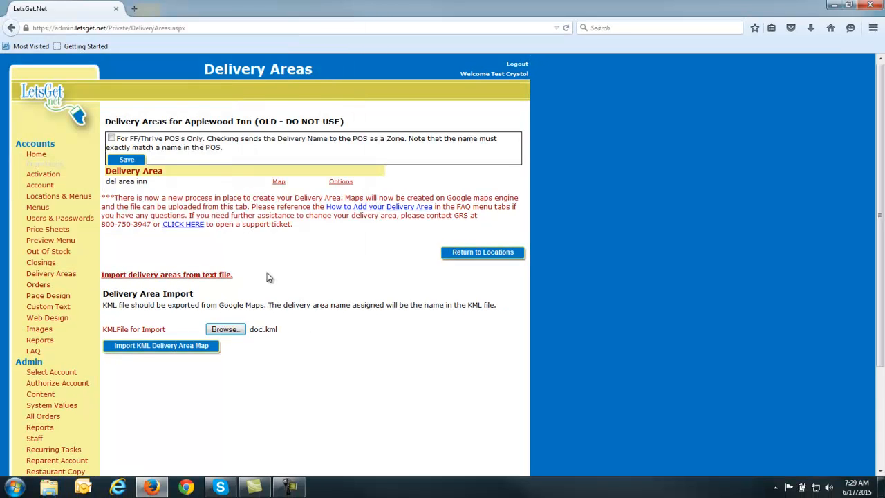
- Import the KML delivery area map, then set Delivery 1's POS Code to 1 and save
{"action": "left_click", "coordinate": [148, 349]}
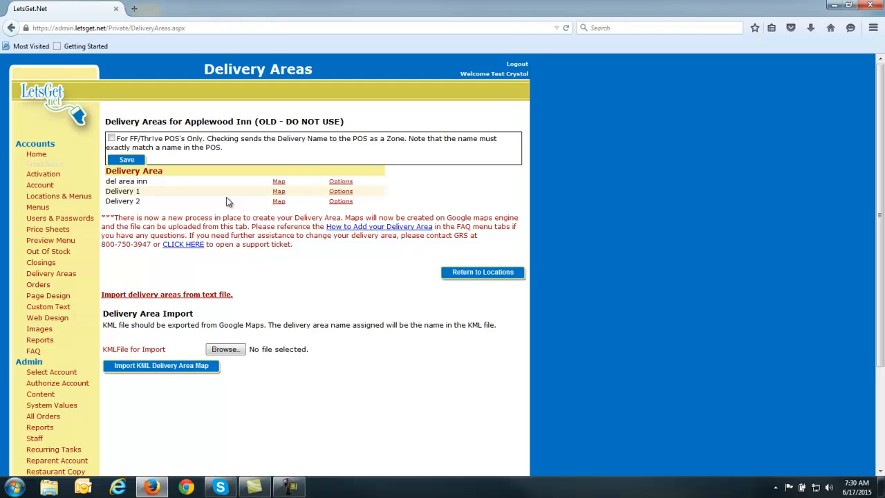
{"action": "left_click", "coordinate": [341, 193]}
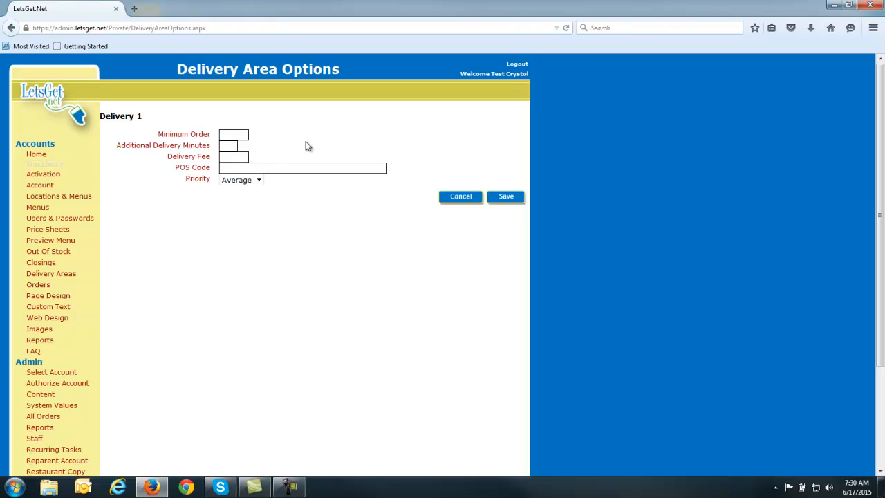
{"action": "type", "text": "1"}
{"action": "left_click", "coordinate": [508, 199]}
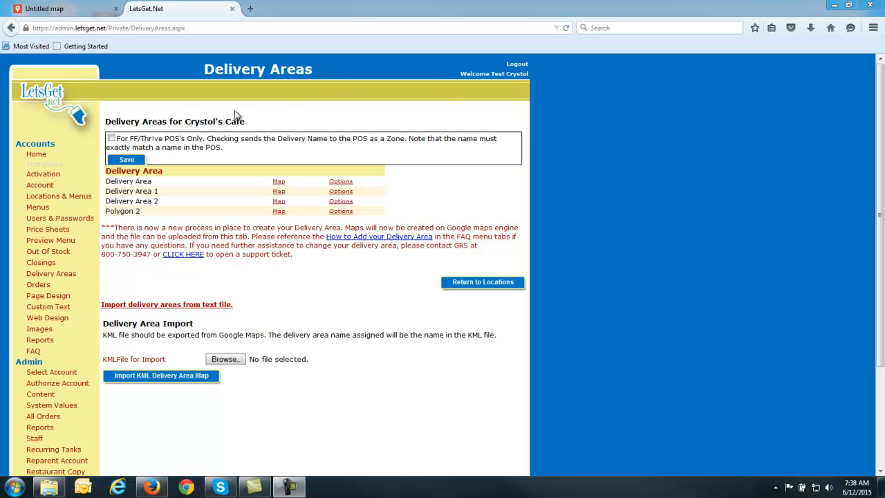
- Enable sending delivery names to the POS as zones, then clear the first delivery area's name and save
{"action": "left_click", "coordinate": [111, 139]}
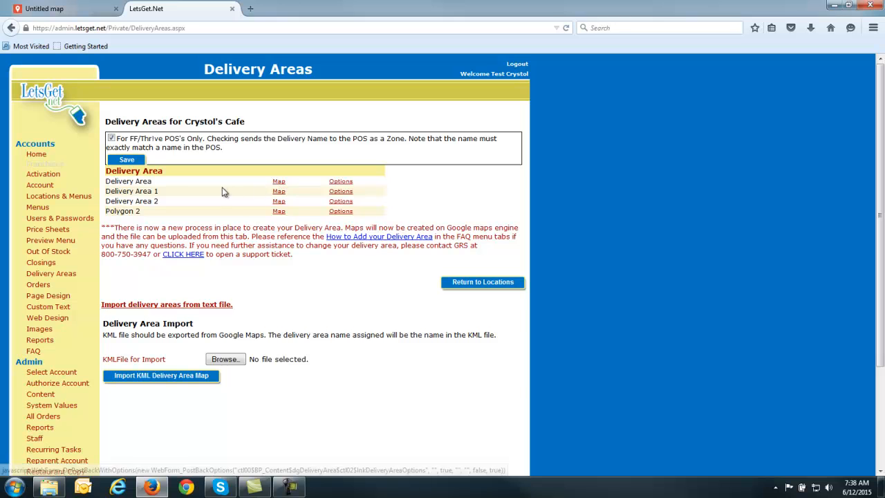
{"action": "left_click", "coordinate": [278, 183]}
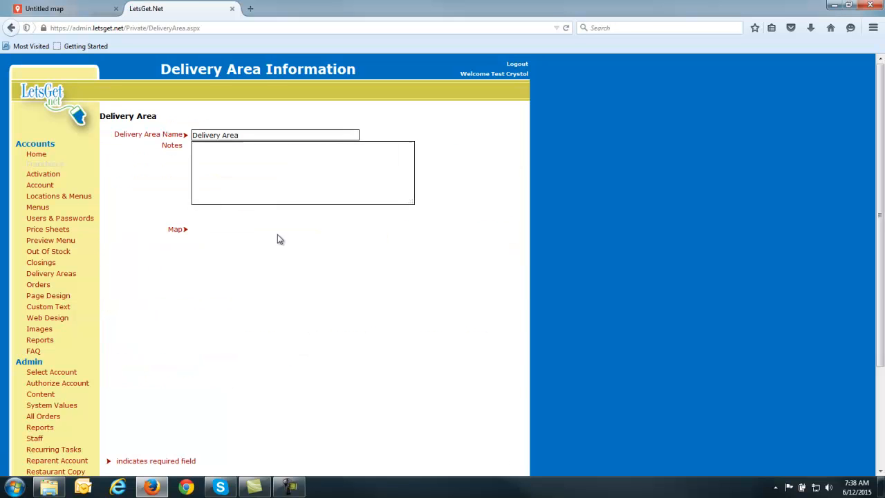
{"action": "triple_click", "coordinate": [214, 135]}
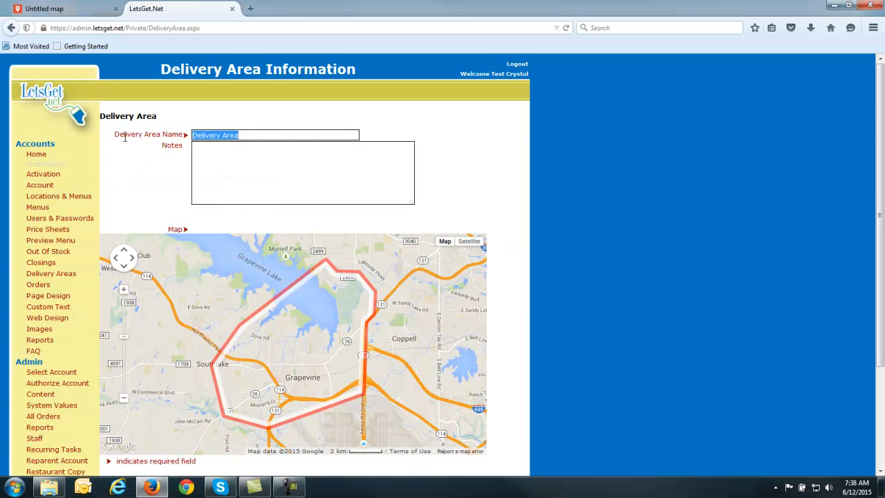
{"action": "key", "text": "BackSpace"}
{"action": "scroll", "coordinate": [212, 139], "scroll_direction": "down", "scroll_amount": 4}
{"action": "left_click", "coordinate": [466, 370]}
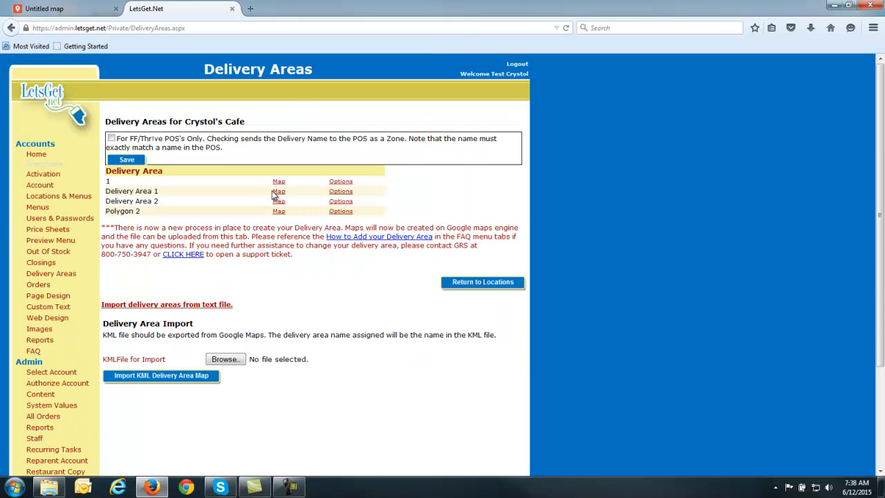
- Rename Delivery Area 1 to '1' and save it
{"action": "left_click", "coordinate": [276, 192]}
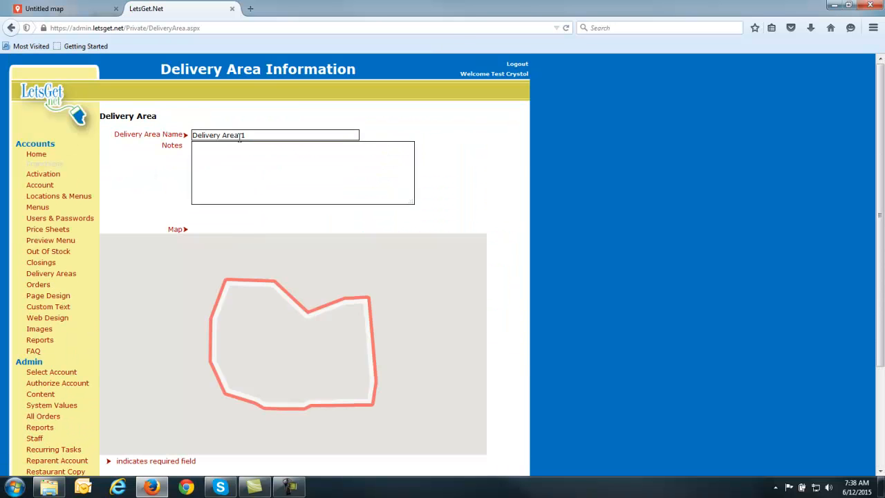
{"action": "type", "text": "1"}
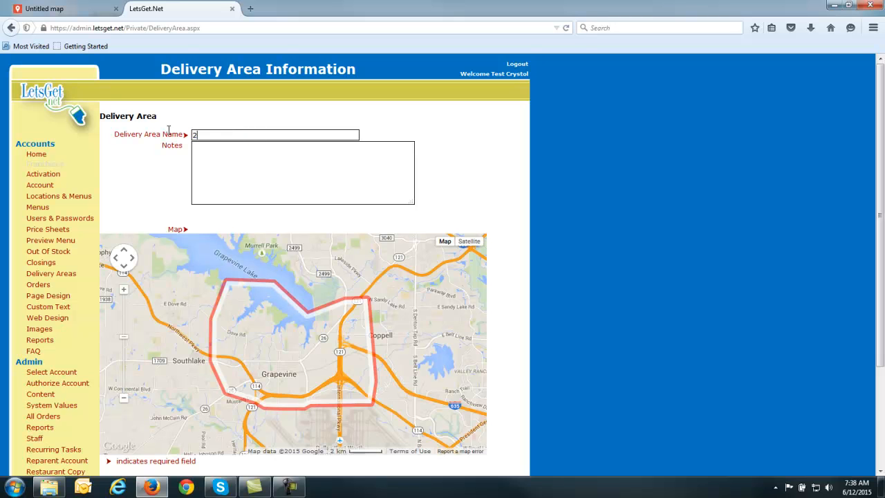
{"action": "scroll", "coordinate": [417, 237], "scroll_direction": "down", "scroll_amount": 5}
{"action": "left_click", "coordinate": [470, 361]}
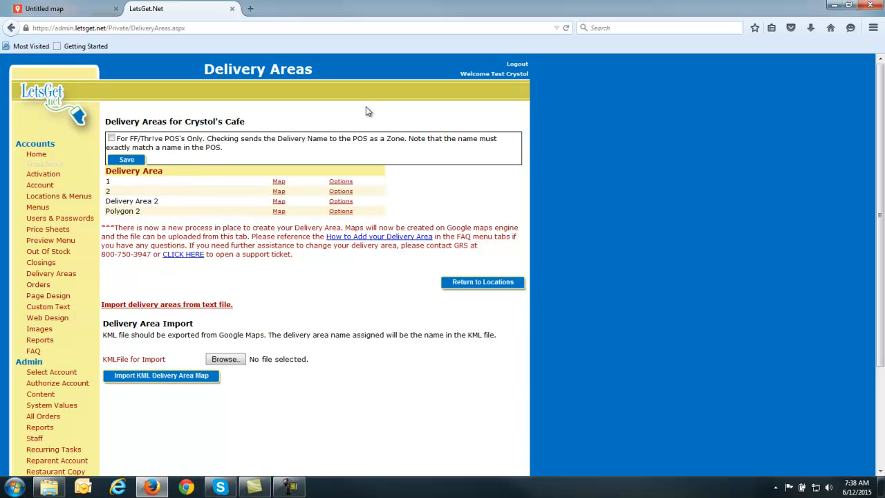
{"action": "key", "text": "F10"}
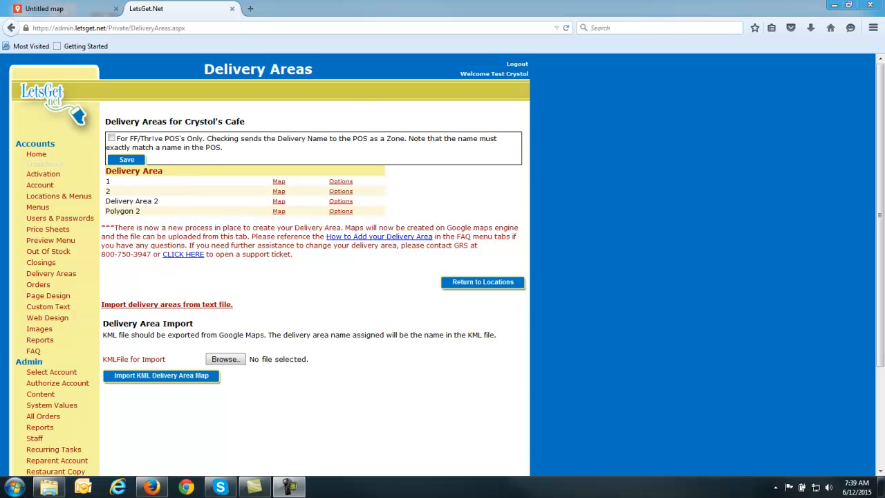